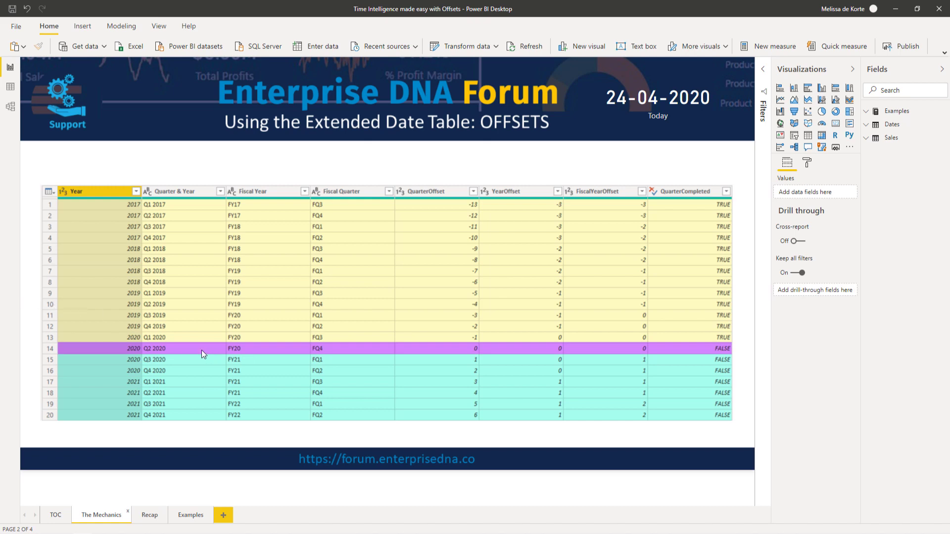
- On the Recap page, set the lower bound of the WeekOffset slicer to -3
left_click(148, 514)
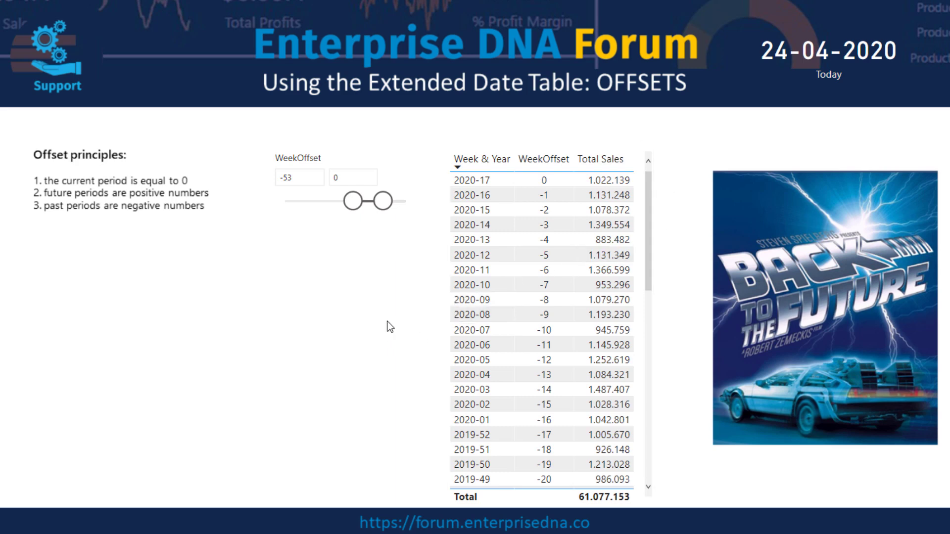
left_click(287, 178)
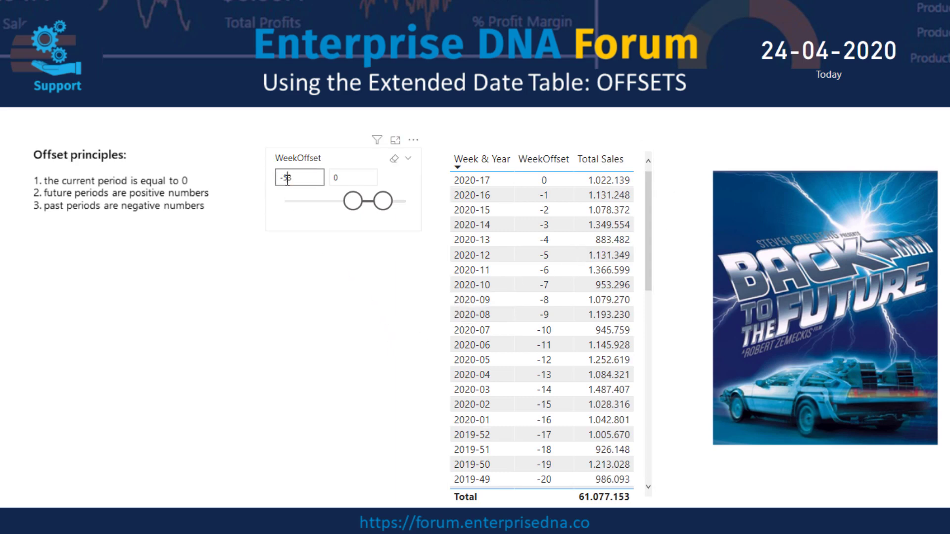
key("BackSpace")
key("Return")
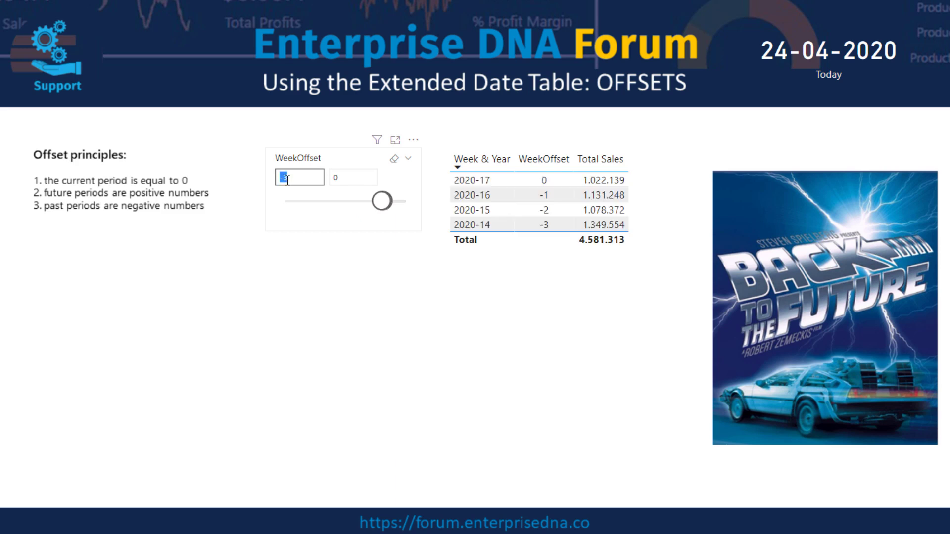
left_click(341, 249)
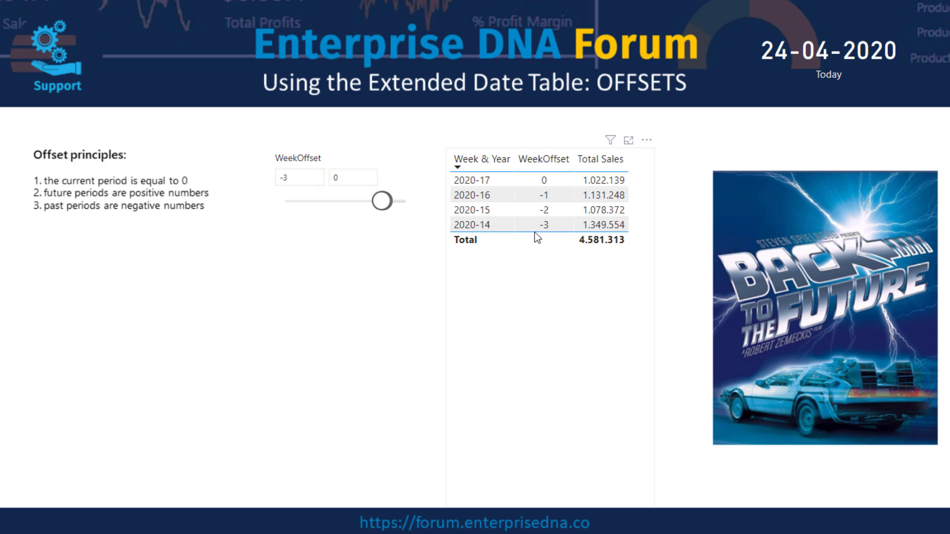
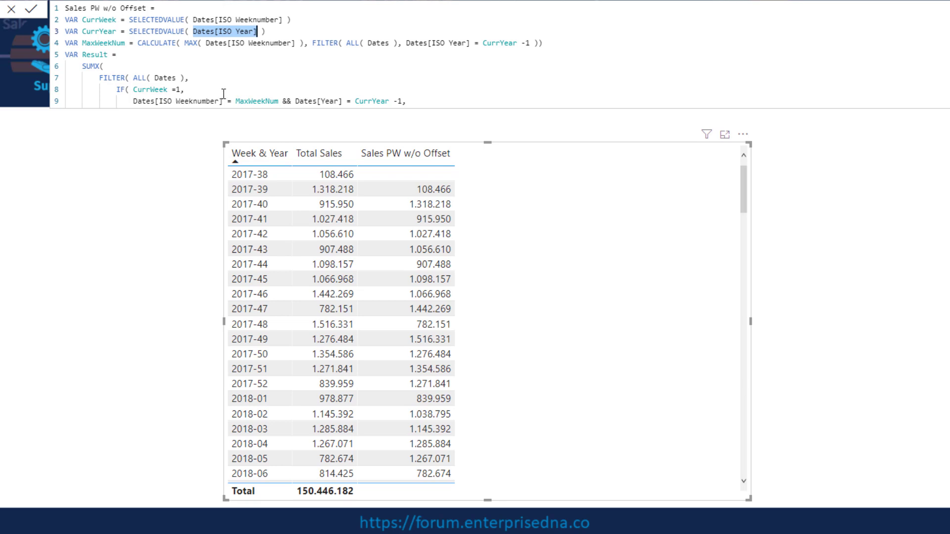
- Examine the Sales PW w/o Offset formula, covering the MaxWeekNum variable, the CurrWeek condition and the SUMX over [Total Sales]
left_click_drag(82, 43, 126, 44)
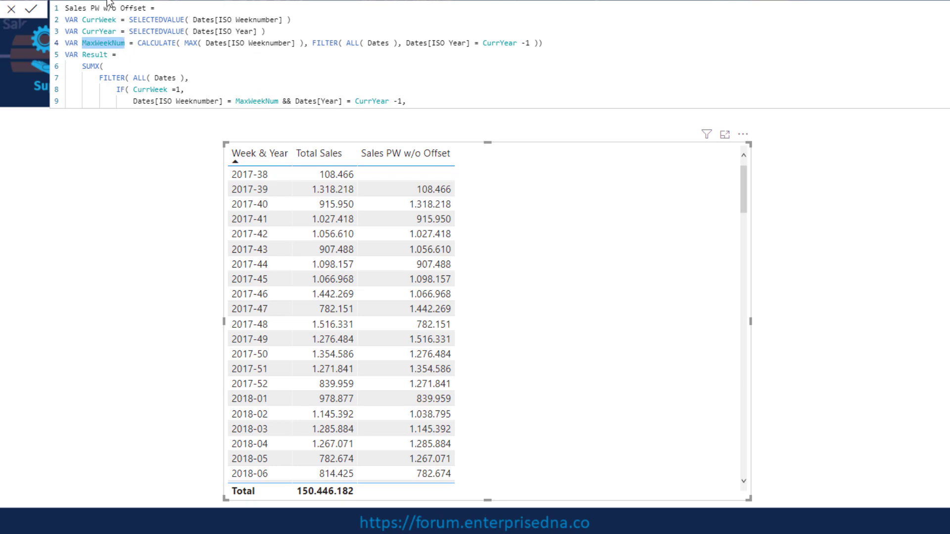
left_click(118, 66)
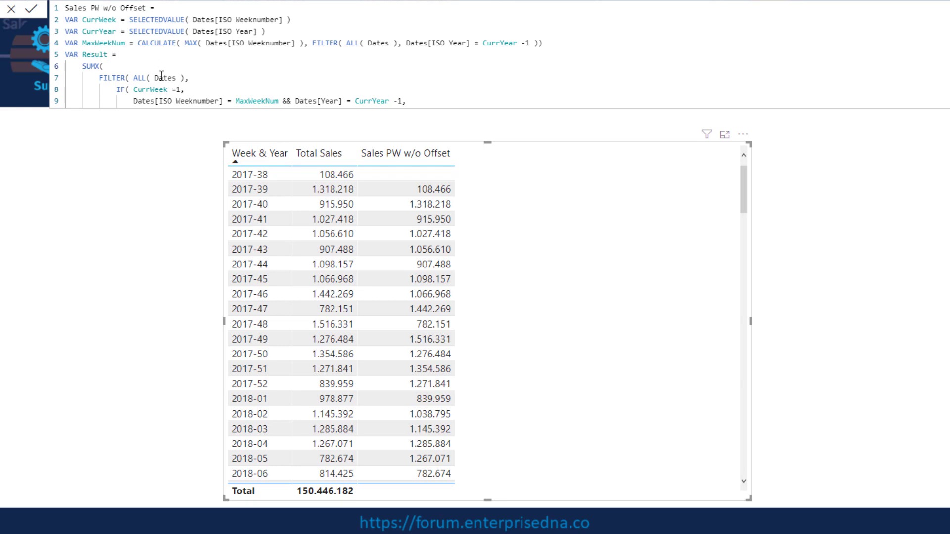
left_click_drag(125, 78, 188, 78)
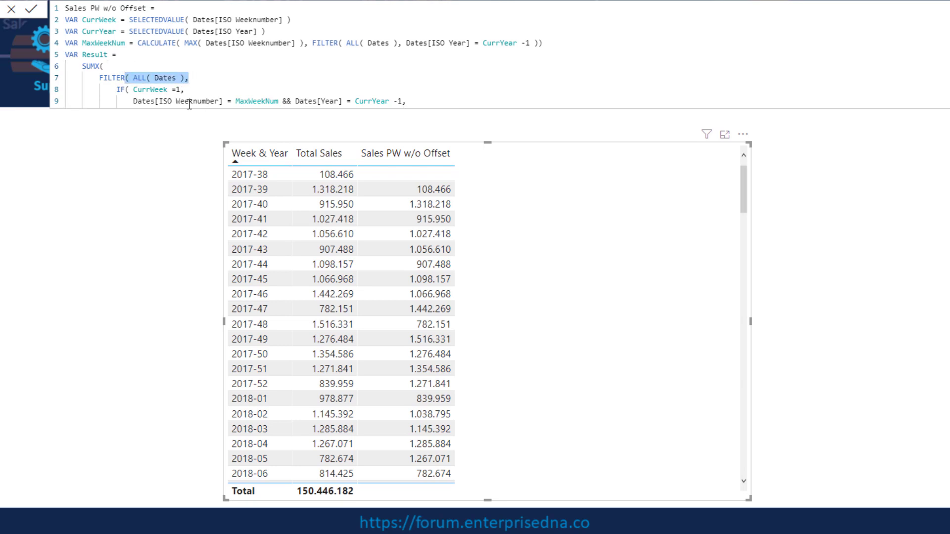
left_click_drag(134, 89, 186, 89)
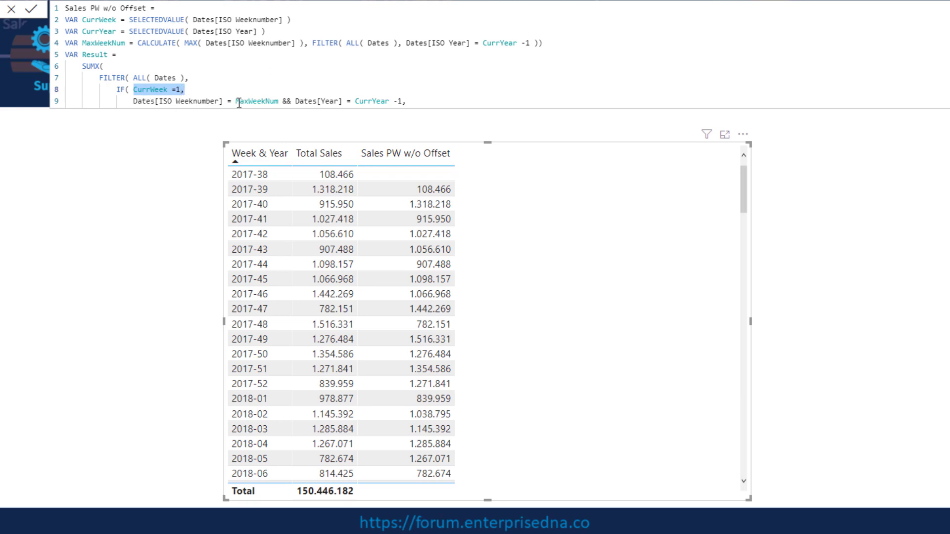
left_click_drag(82, 44, 173, 43)
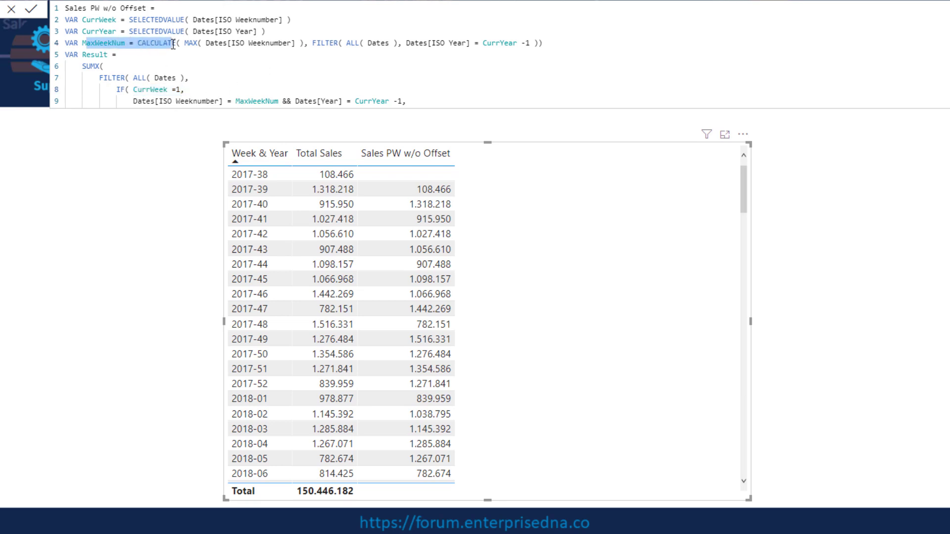
mouse_move(355, 100)
left_mouse_down()
mouse_move(378, 103)
mouse_move(368, 94)
left_mouse_up()
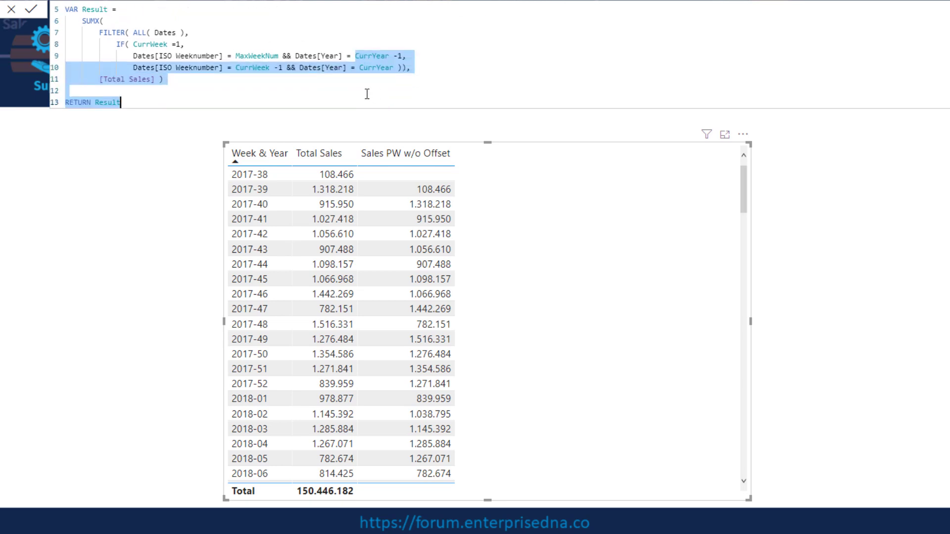
left_click(138, 69)
left_click_drag(150, 44, 176, 44)
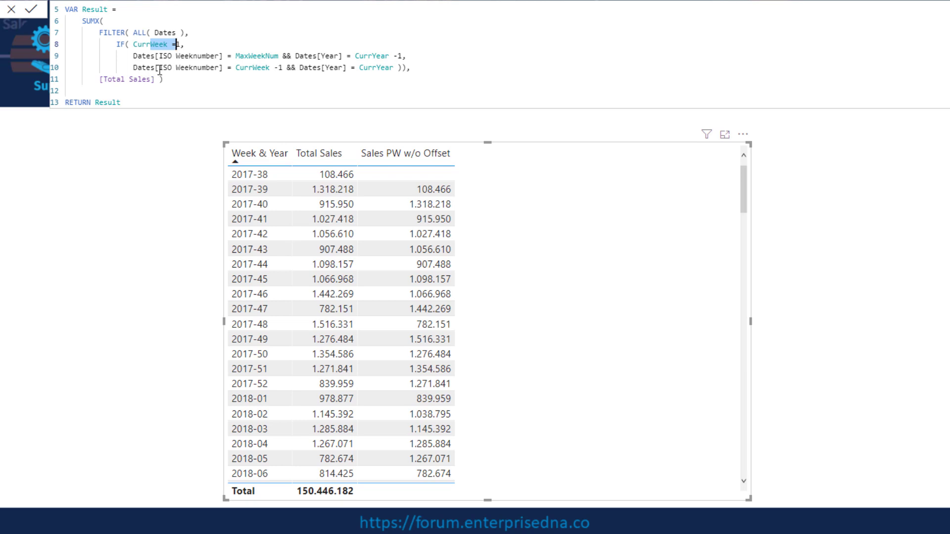
left_click_drag(243, 68, 282, 67)
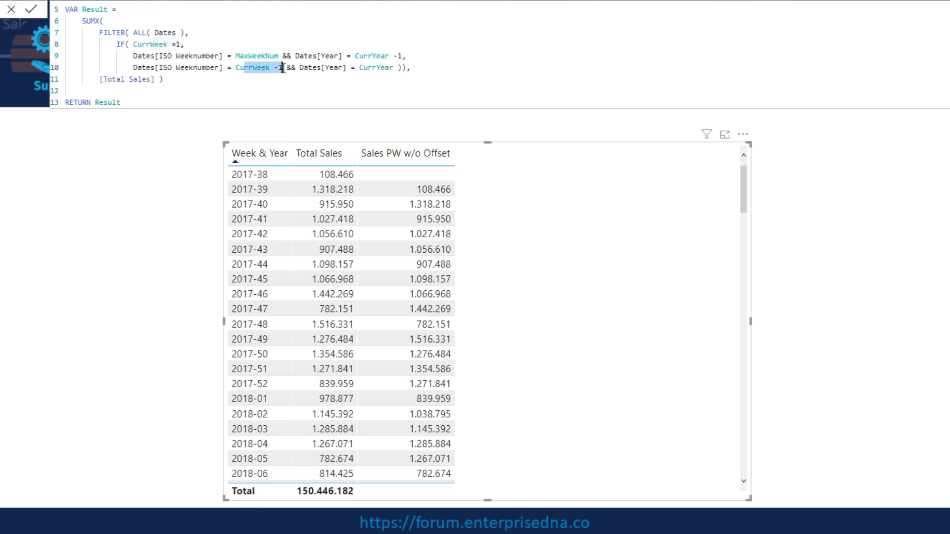
left_click_drag(354, 68, 406, 68)
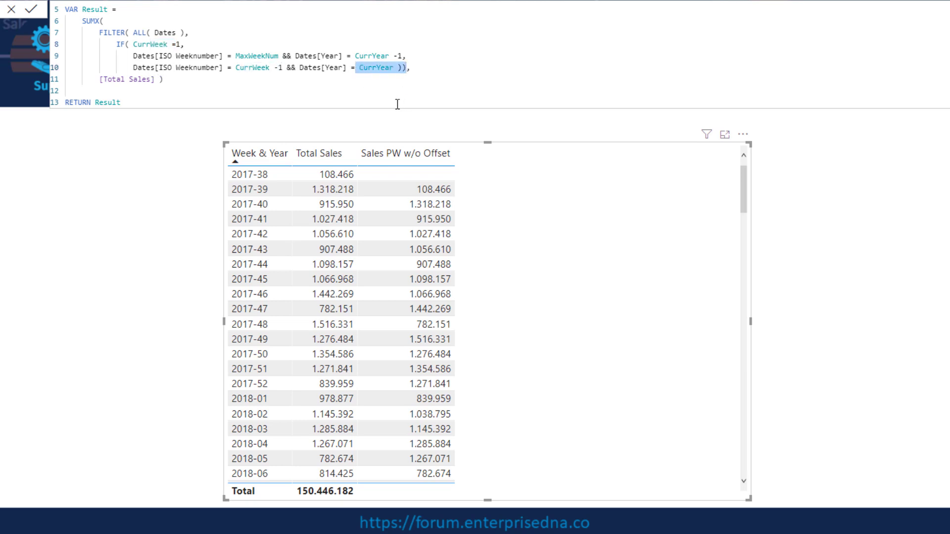
left_click_drag(95, 80, 174, 79)
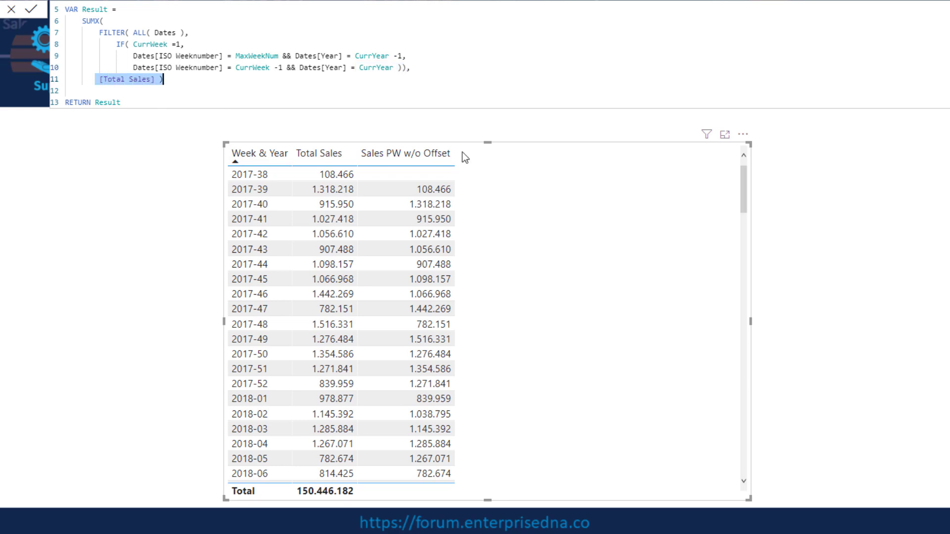
left_click(102, 204)
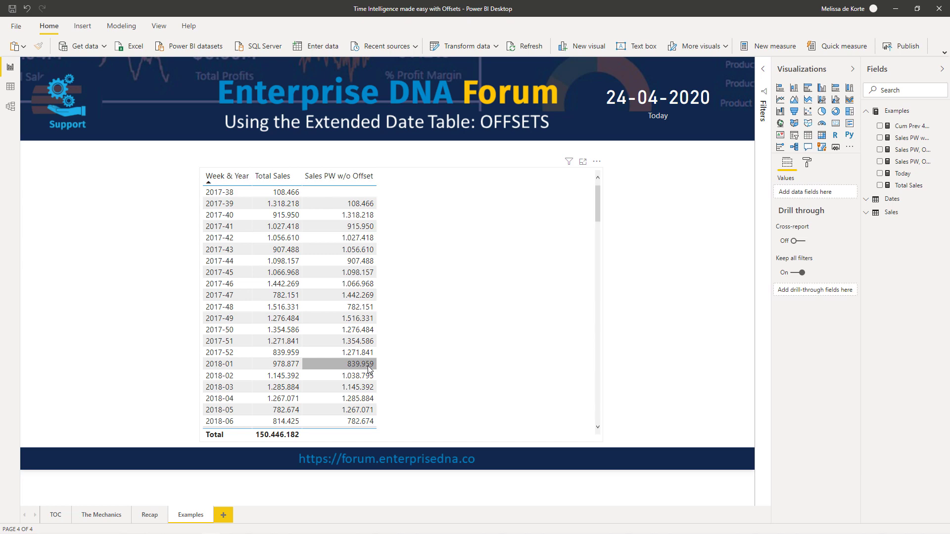
- Add the Sales PW, Offset measure to the Examples table and review the PrevWeek variable in its formula
left_click(528, 281)
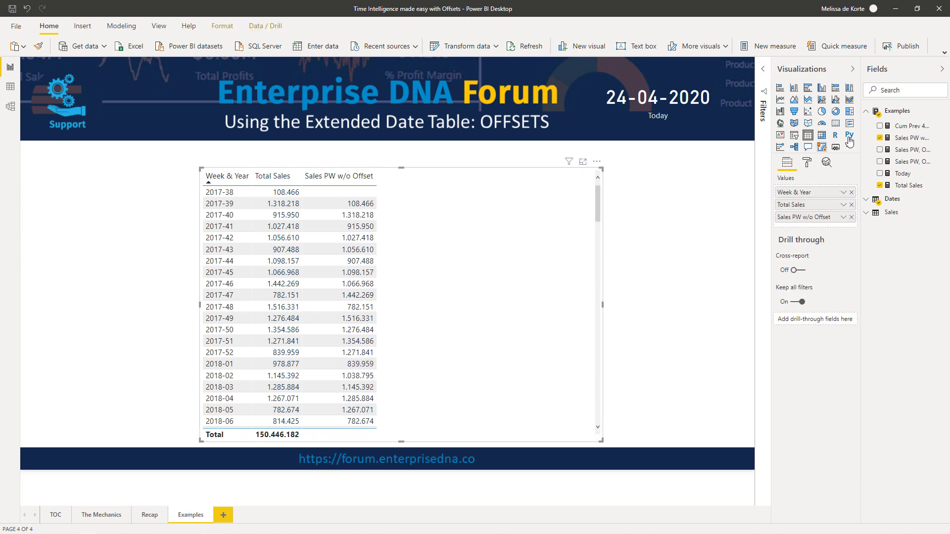
left_click(883, 153)
left_click(906, 151)
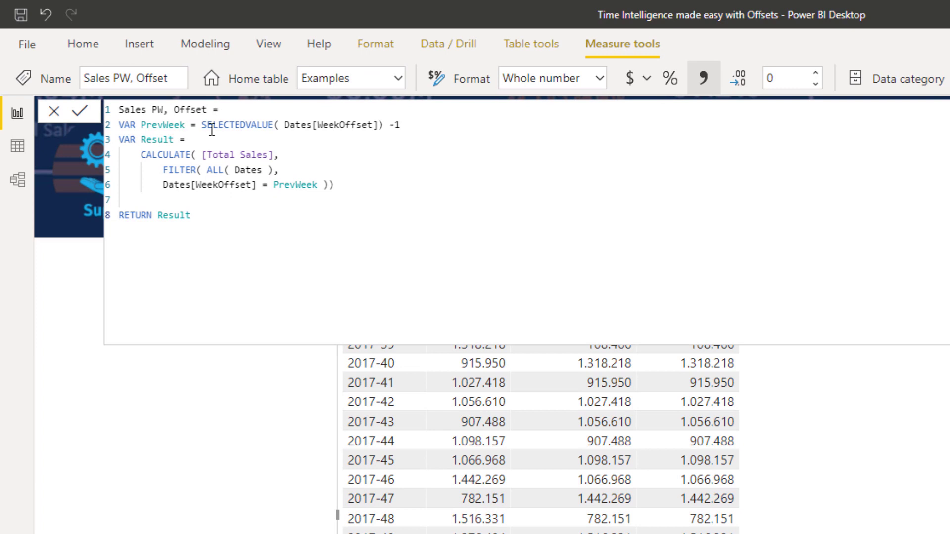
left_click_drag(205, 127, 389, 127)
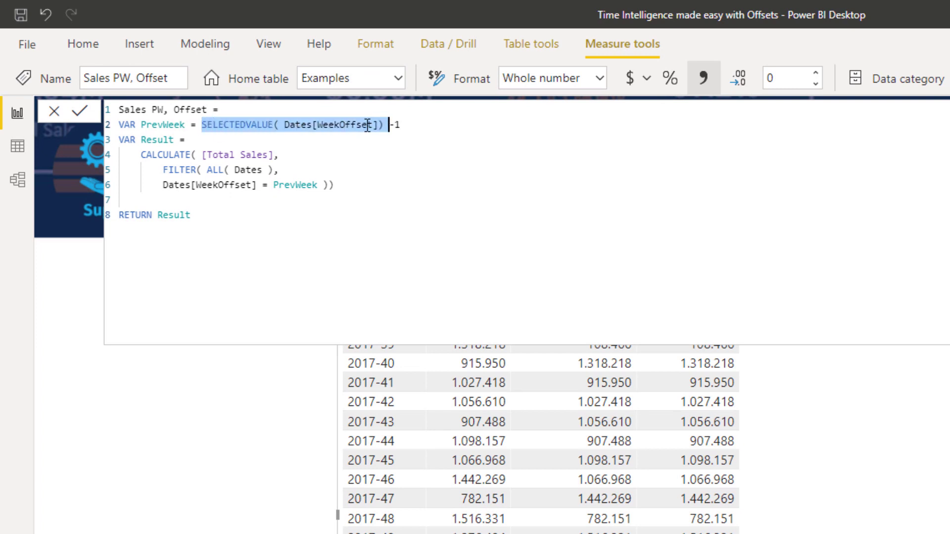
left_click_drag(400, 125, 389, 125)
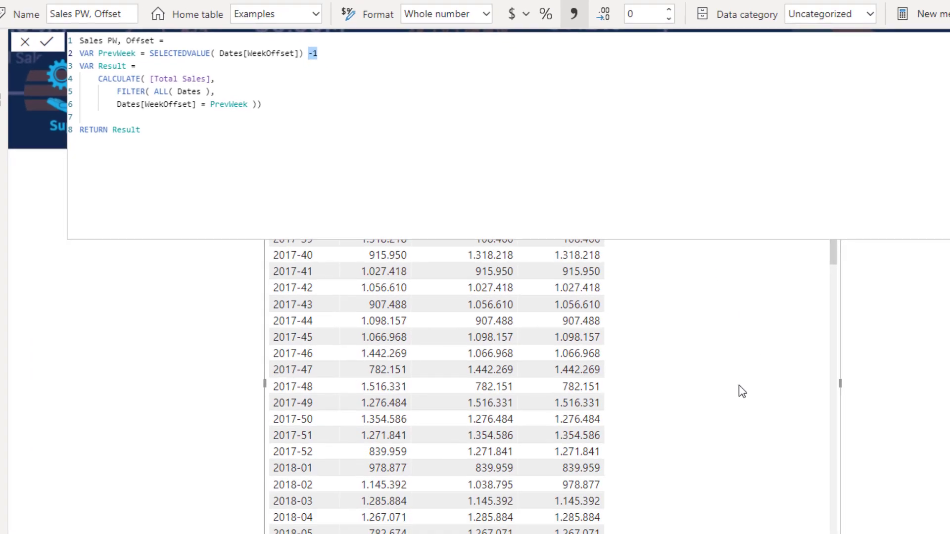
left_click(810, 293)
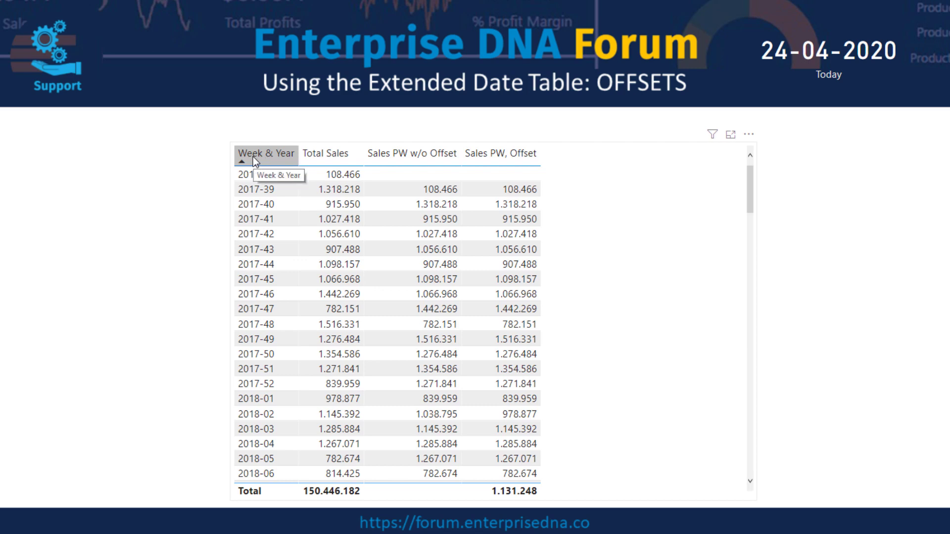
- Sort the table by Week & Year in descending order and add the Sales PW, Offset Total measure
left_click(231, 151)
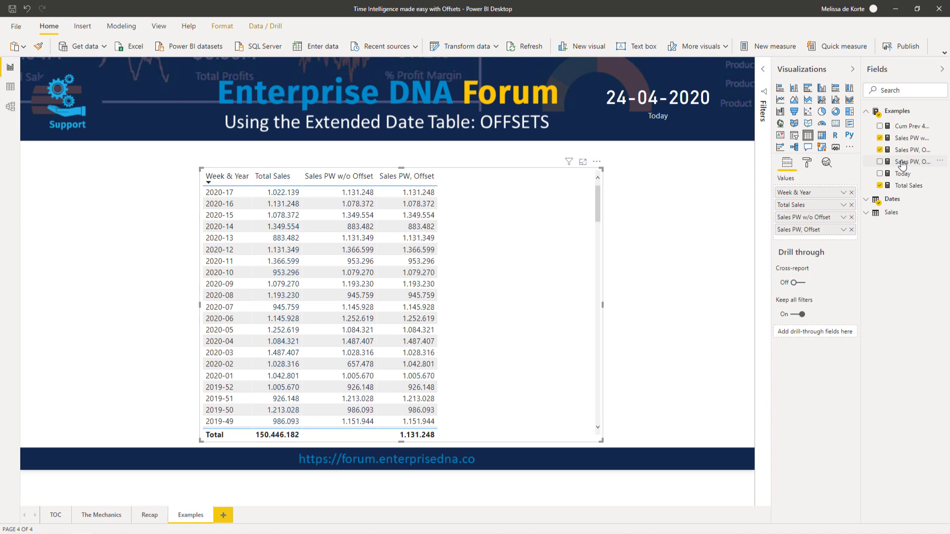
left_click(902, 165)
left_click(880, 162)
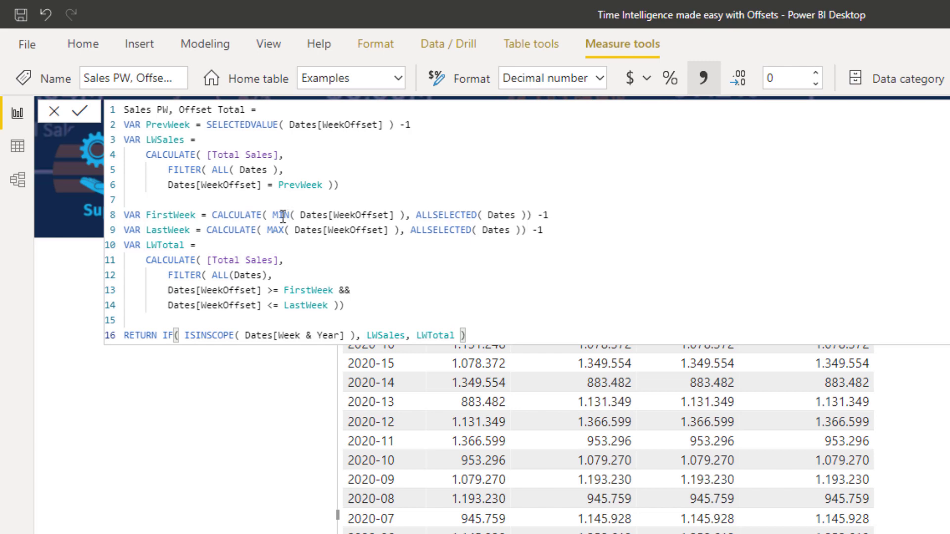
- Examine the Sales PW, Offset Total formula, including FirstWeek, LastWeek, the ALL(Dates) filter and the LWSales and LWTotal return options
left_click_drag(271, 215, 549, 214)
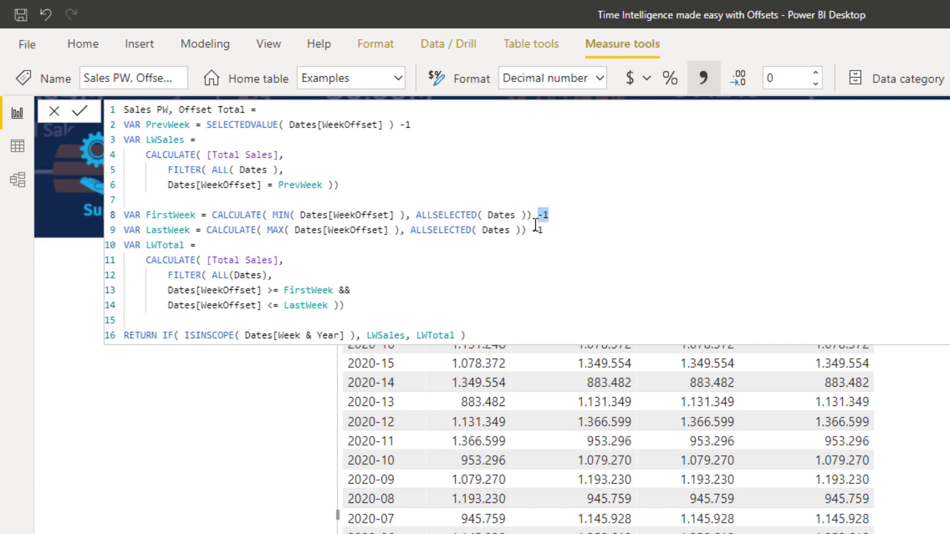
left_click_drag(267, 230, 394, 230)
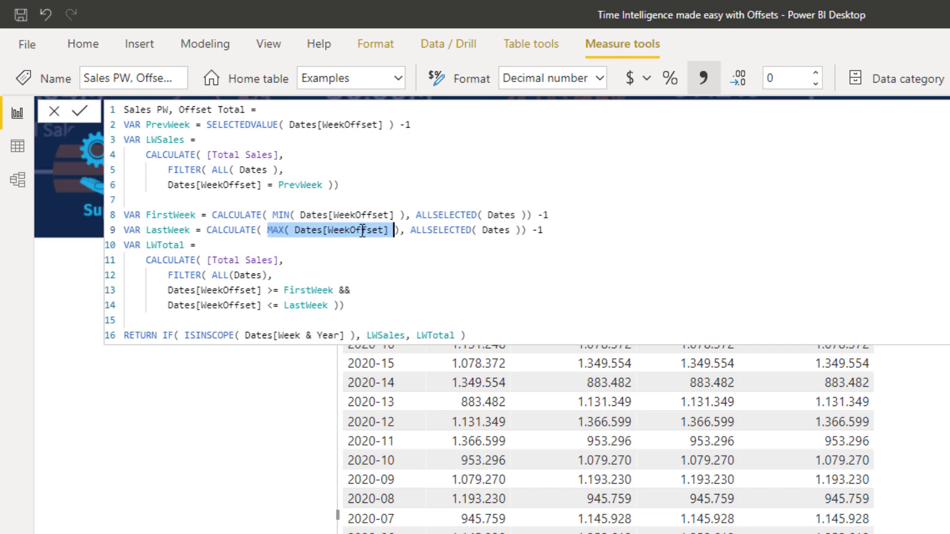
left_click_drag(427, 230, 549, 231)
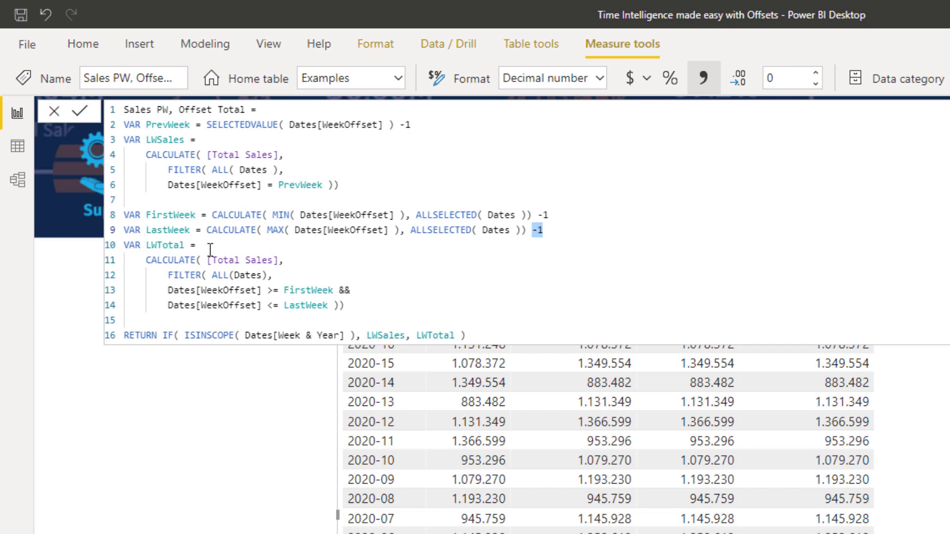
left_click(214, 273)
left_click_drag(214, 273, 267, 275)
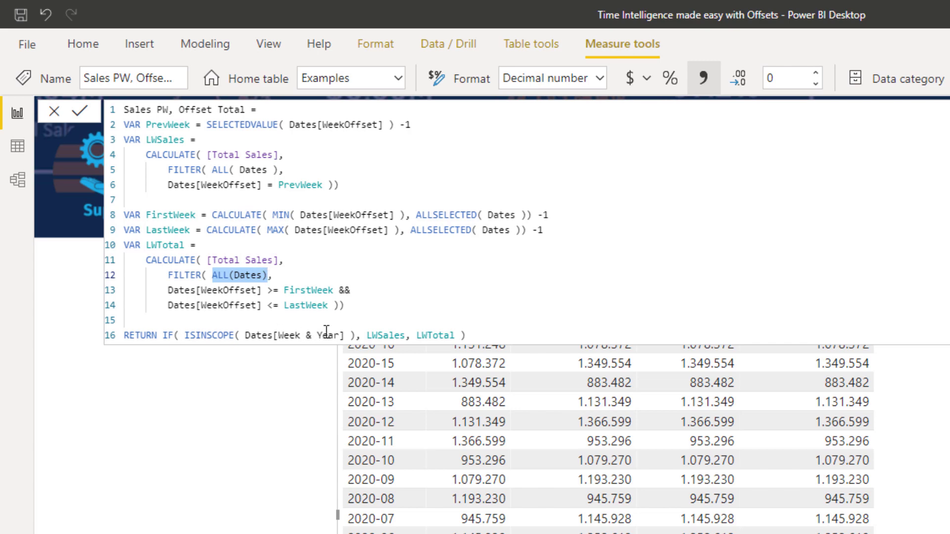
left_click_drag(367, 335, 405, 335)
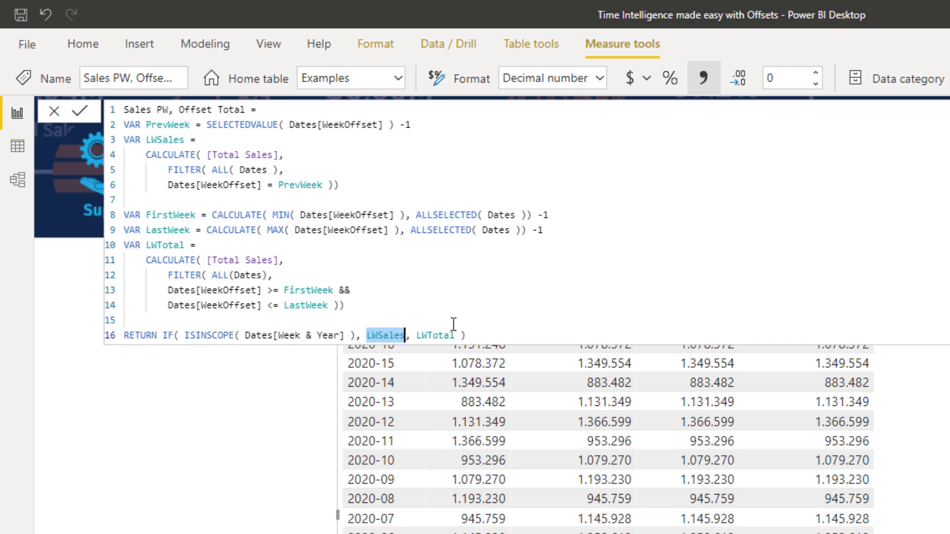
left_click_drag(417, 335, 454, 335)
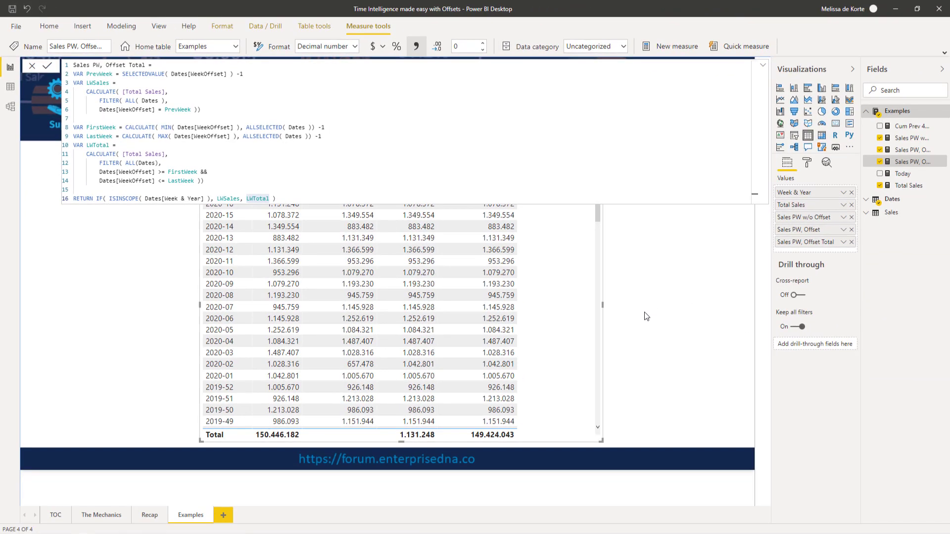
left_click(645, 315)
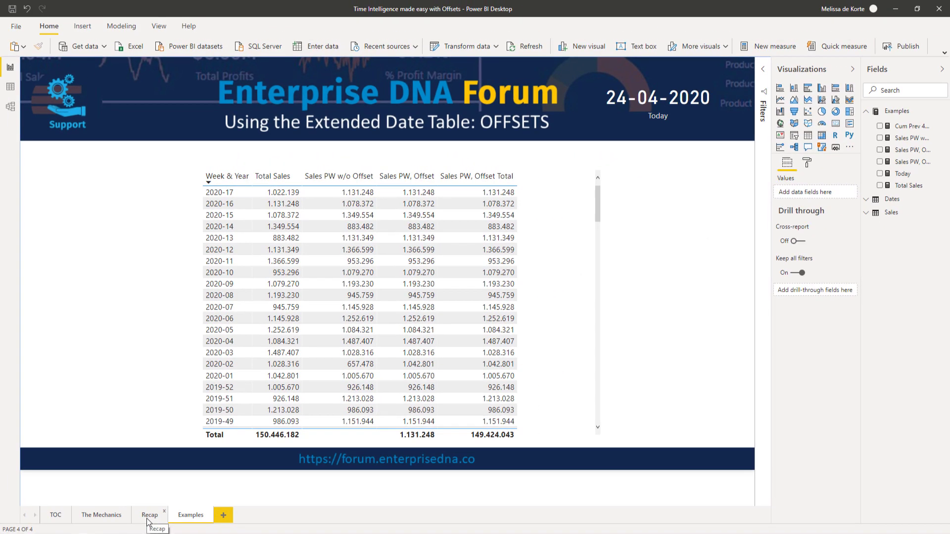
- View the WeekOffset sales table on the Recap page and return to the Examples page
left_click(147, 518)
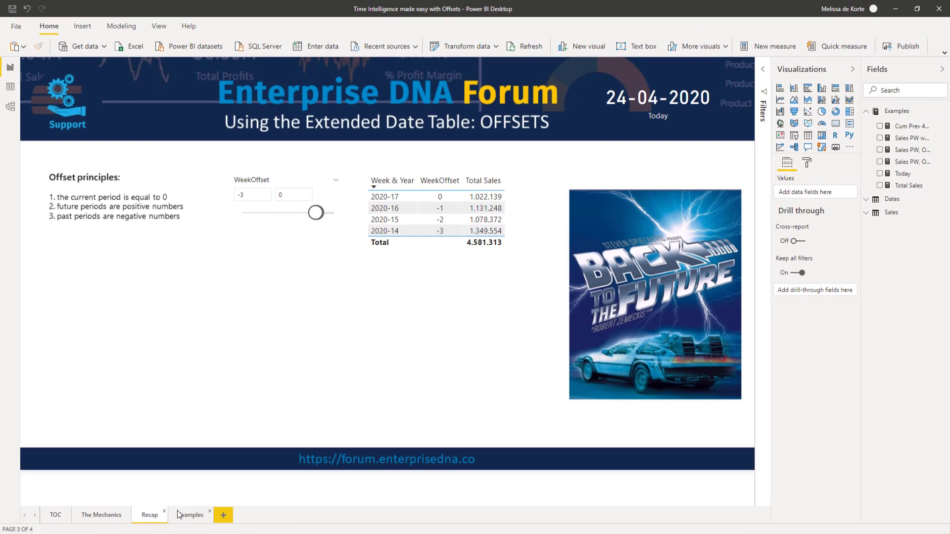
left_click(179, 514)
- Add the Cum Prev 4 Weeks measure to the Examples table and review the ThisWeek variable and week-range filter in its formula
left_click(589, 243)
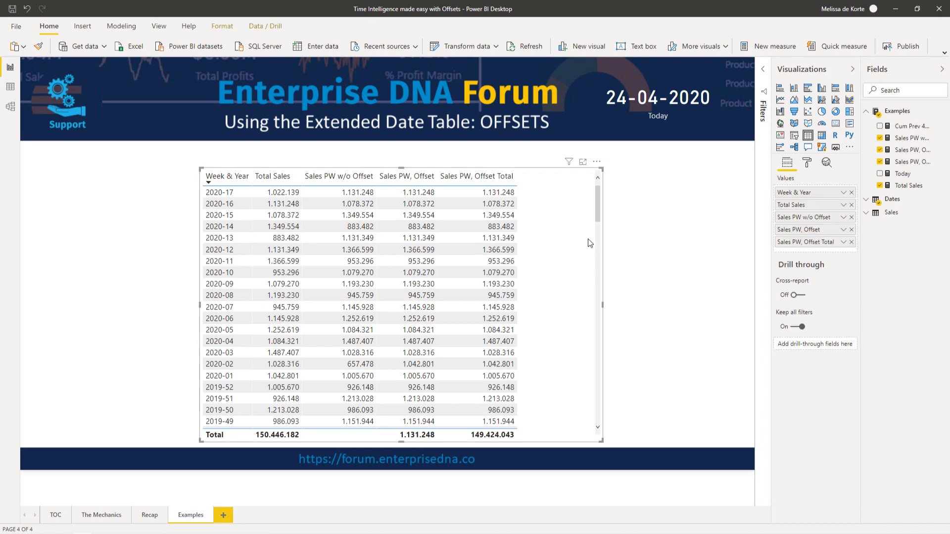
left_click(891, 127)
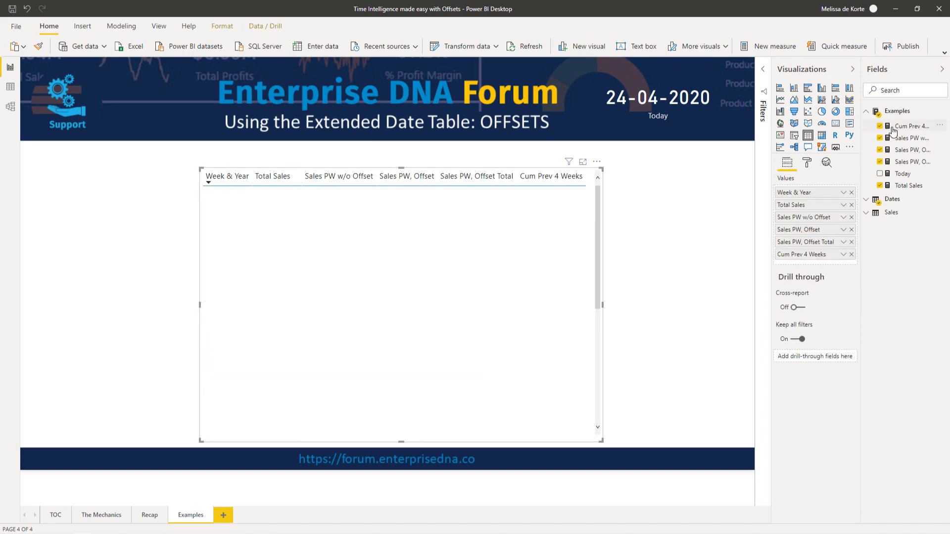
left_click(905, 127)
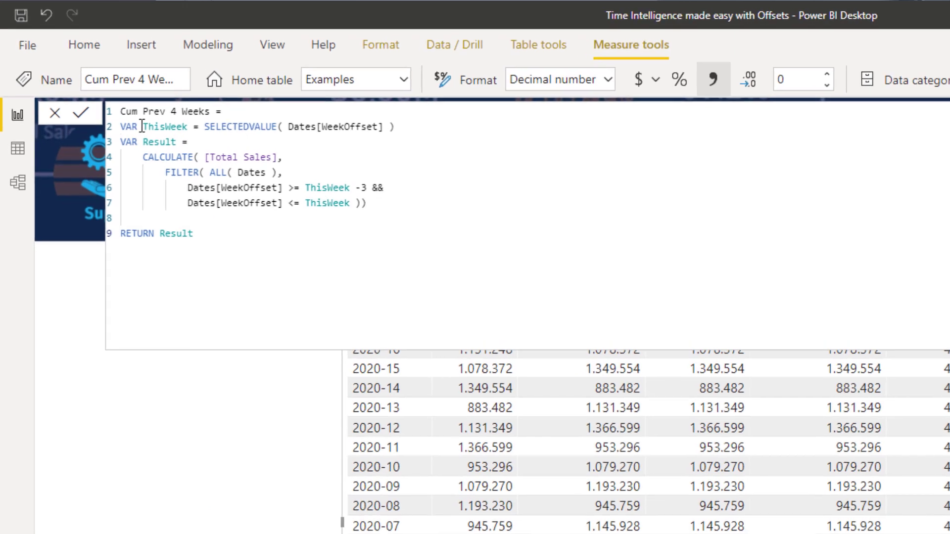
left_click_drag(122, 110, 366, 109)
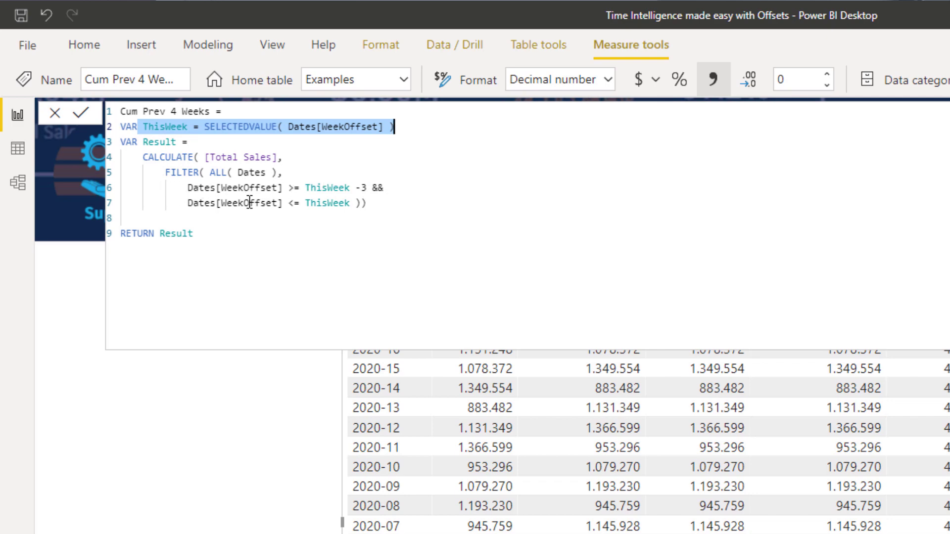
left_click(193, 203)
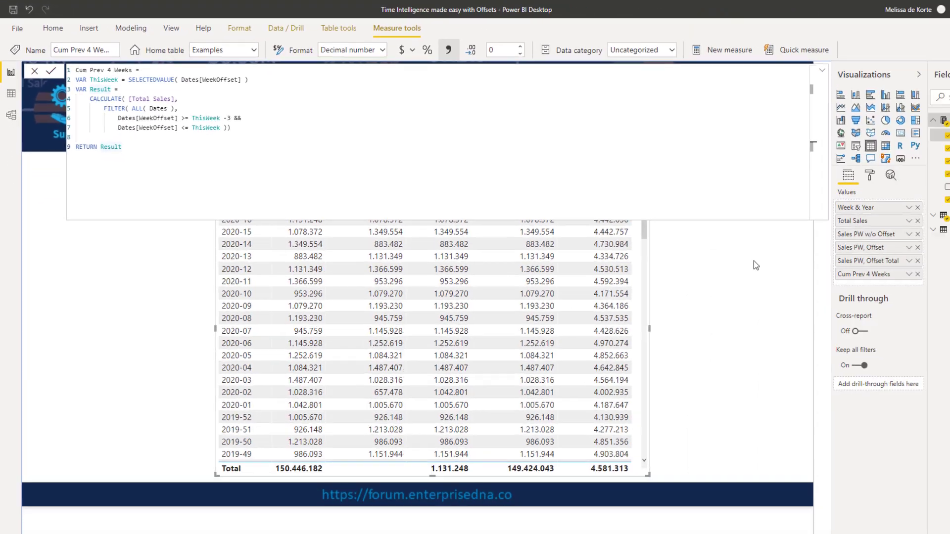
left_click(753, 260)
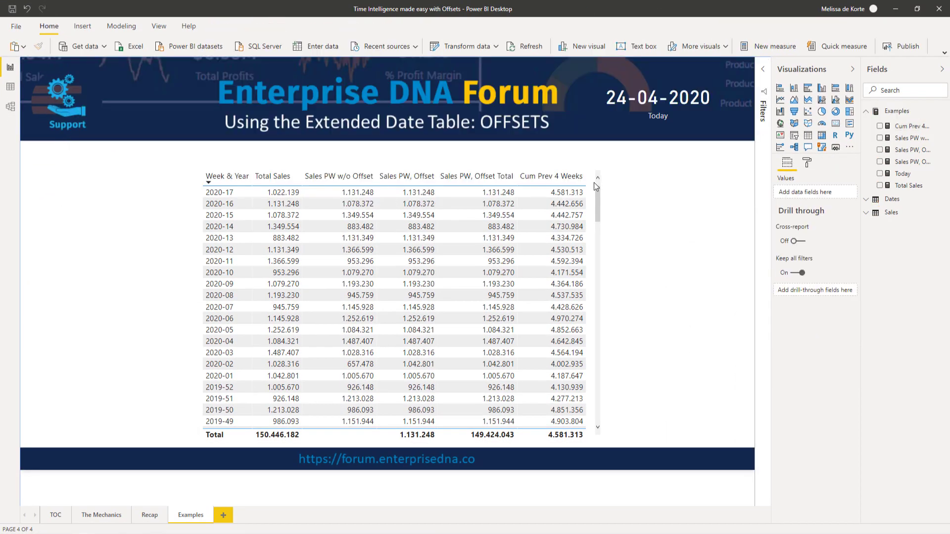